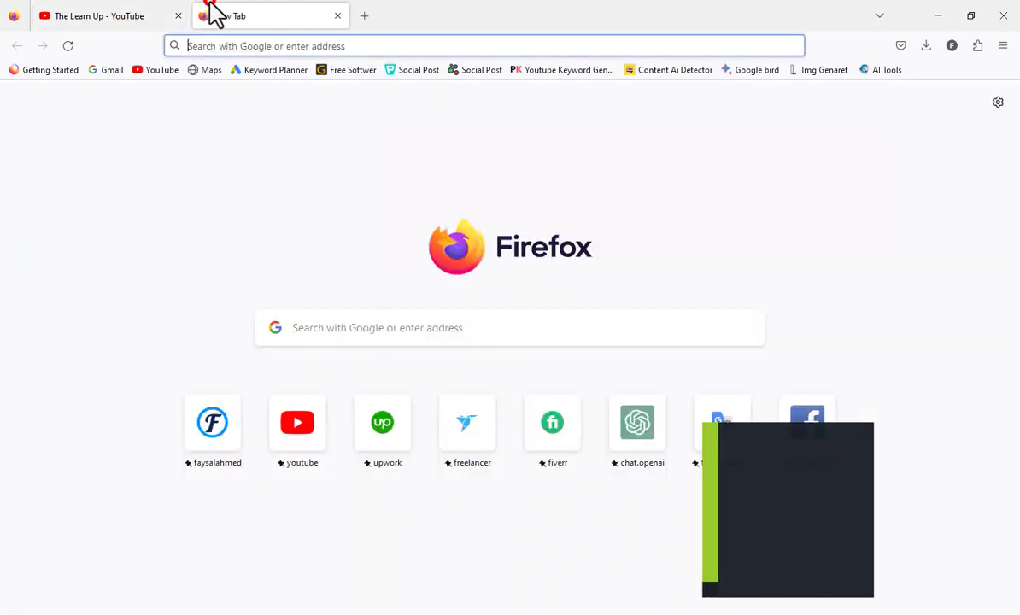
left_click(302, 46)
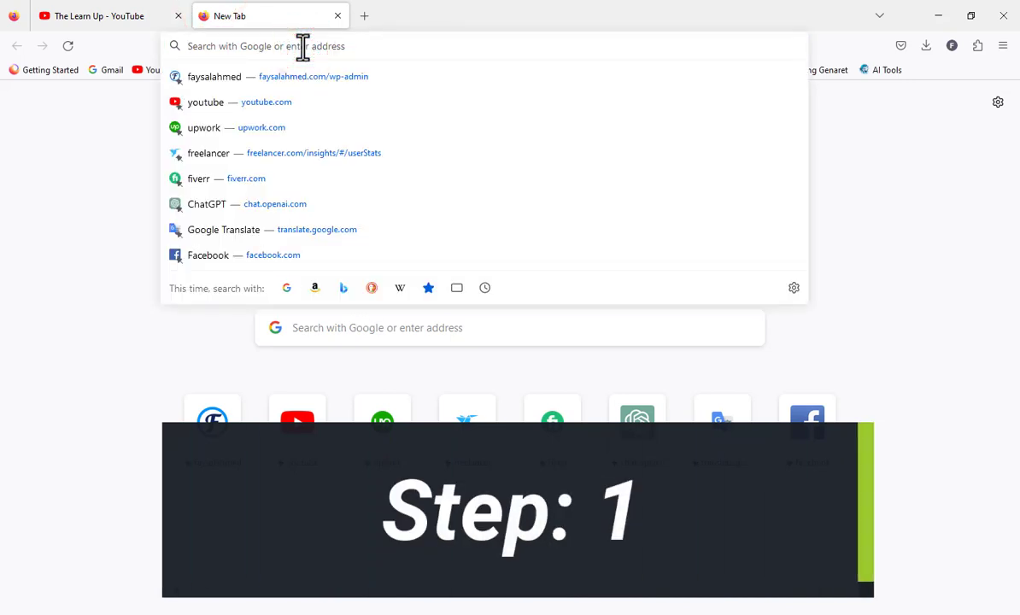
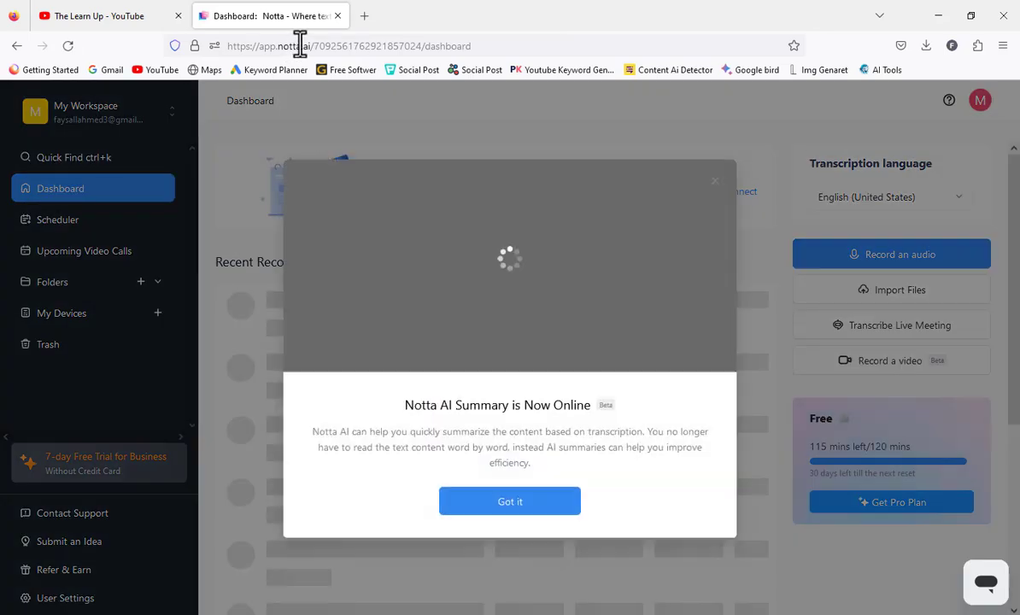
Close the AI Summary announcement and leave the transcription language on English (United States)
left_click(732, 159)
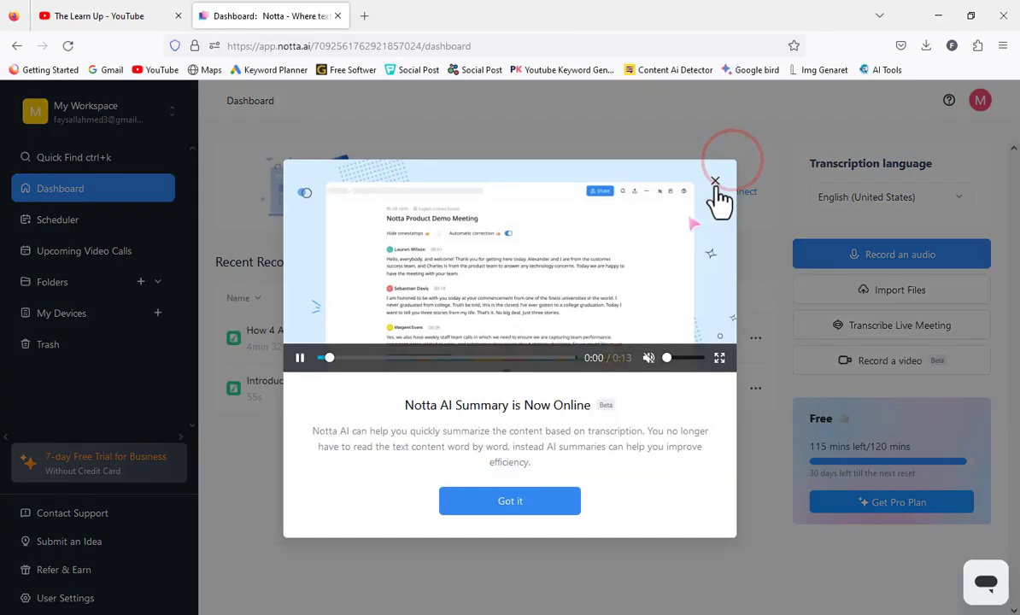
left_click(715, 183)
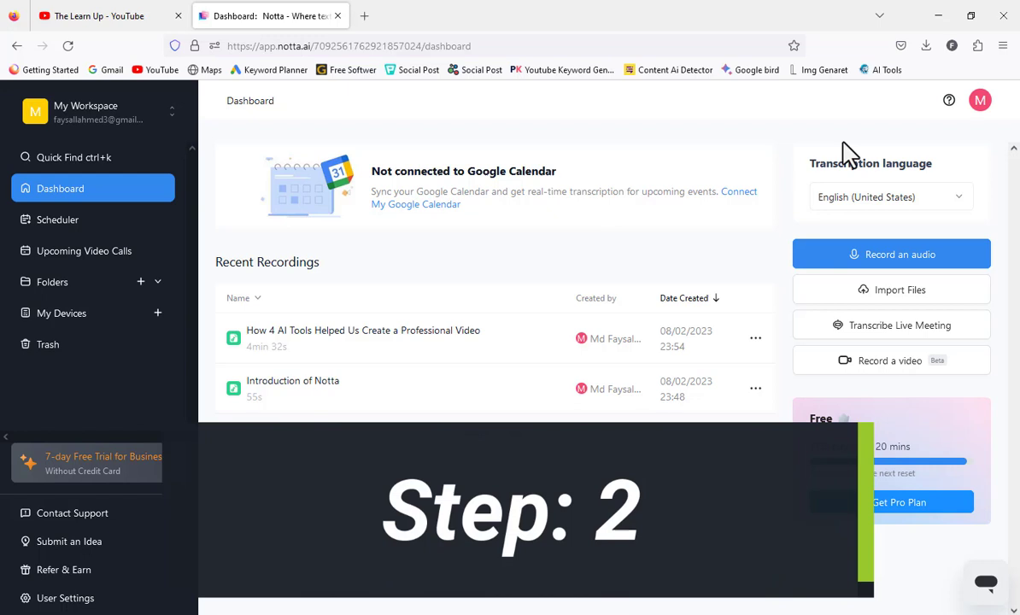
left_click(957, 198)
scroll(867, 339, "down", 5)
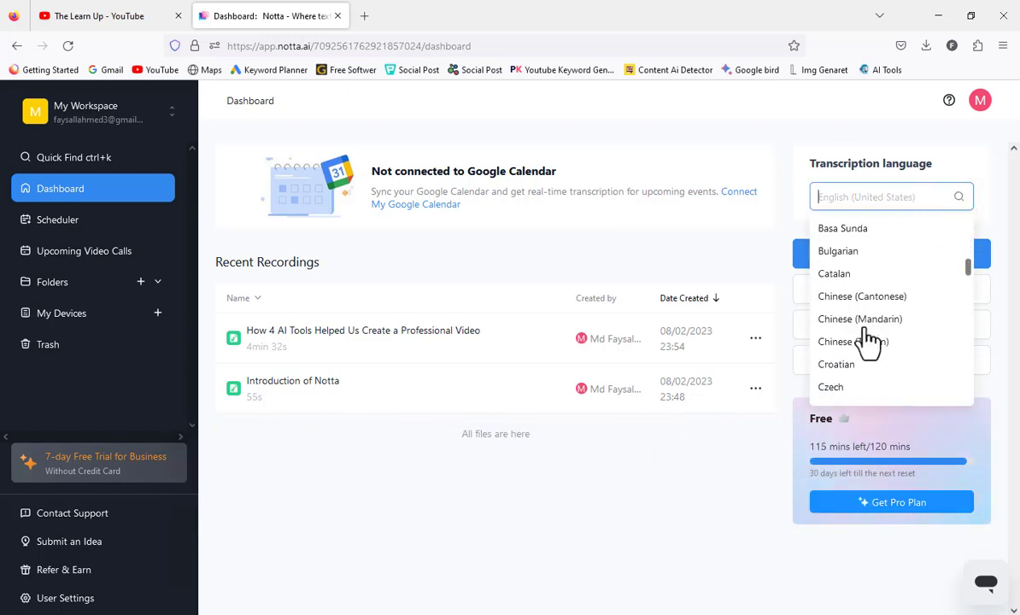
scroll(867, 339, "down", 1)
scroll(867, 339, "up", 10)
scroll(867, 339, "down", 2)
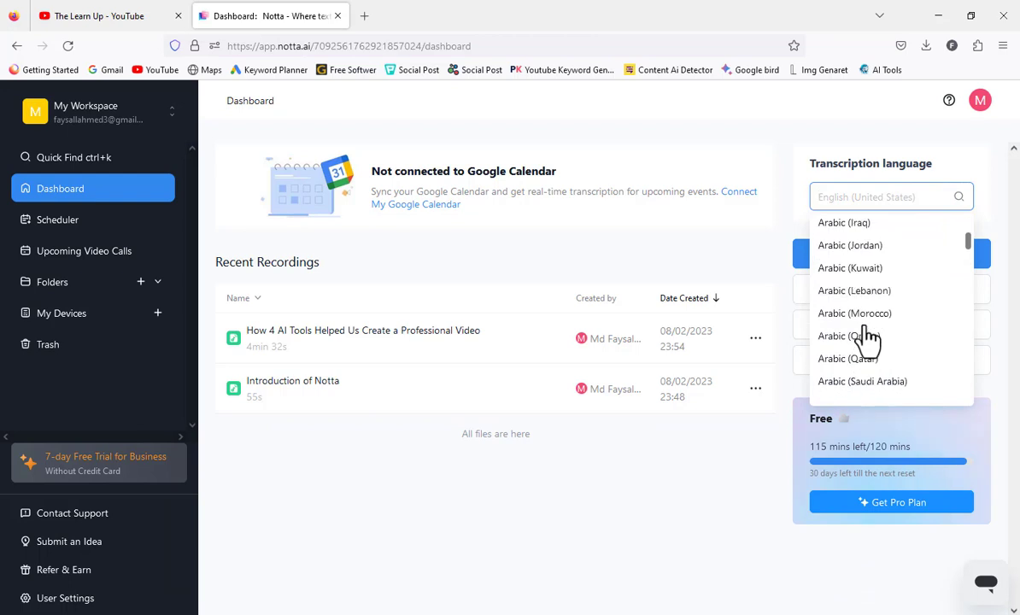
scroll(867, 342, "down", 4)
scroll(871, 273, "up", 2)
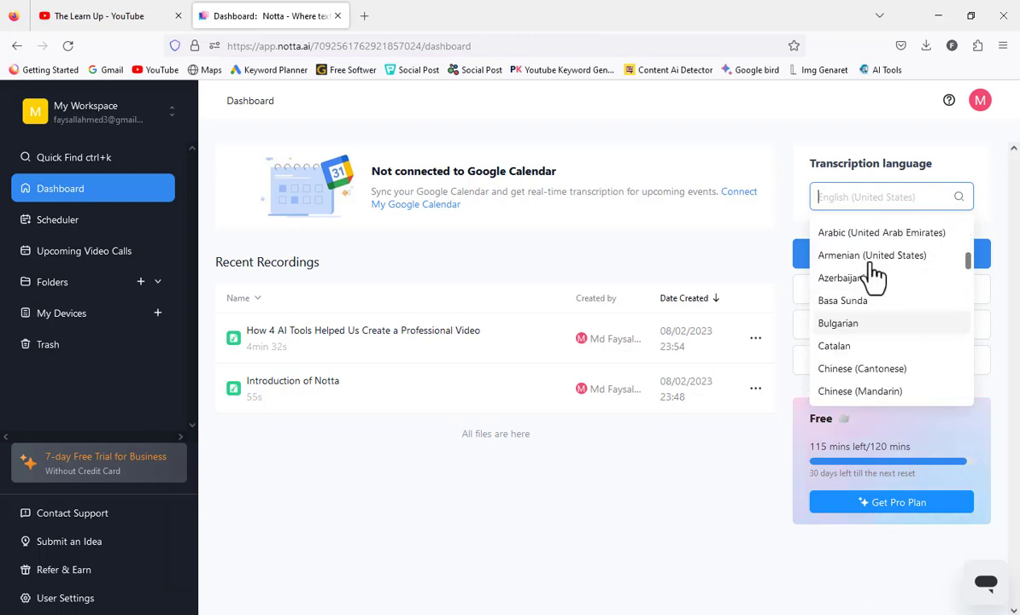
left_click(865, 199)
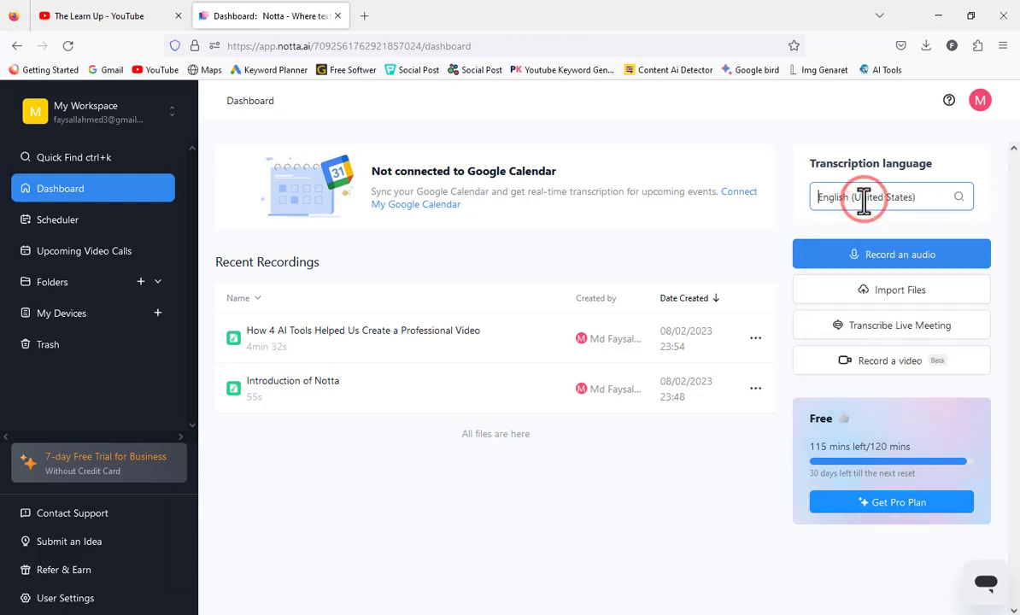
left_click(895, 267)
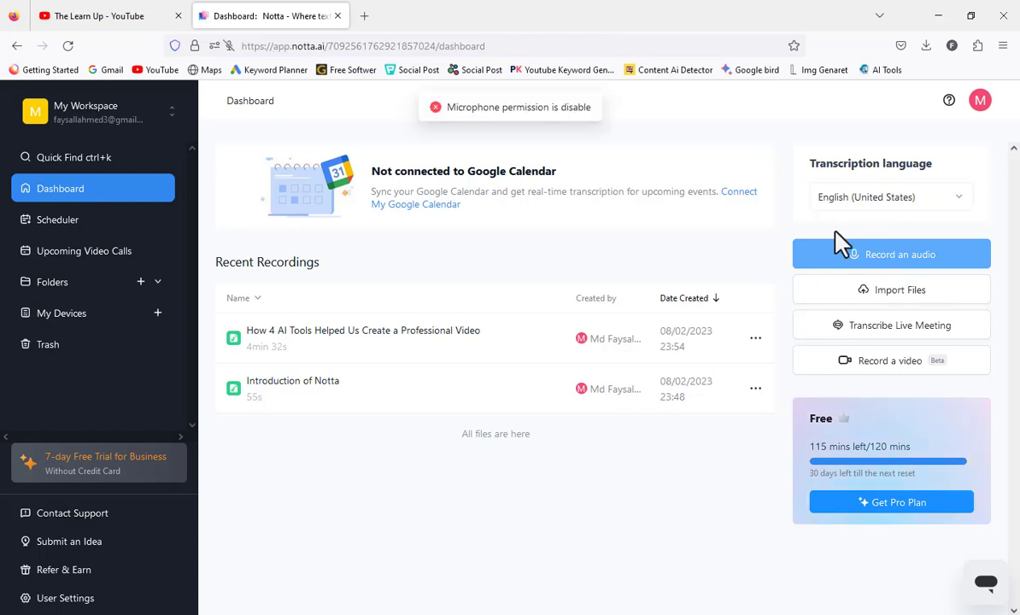
left_click(786, 190)
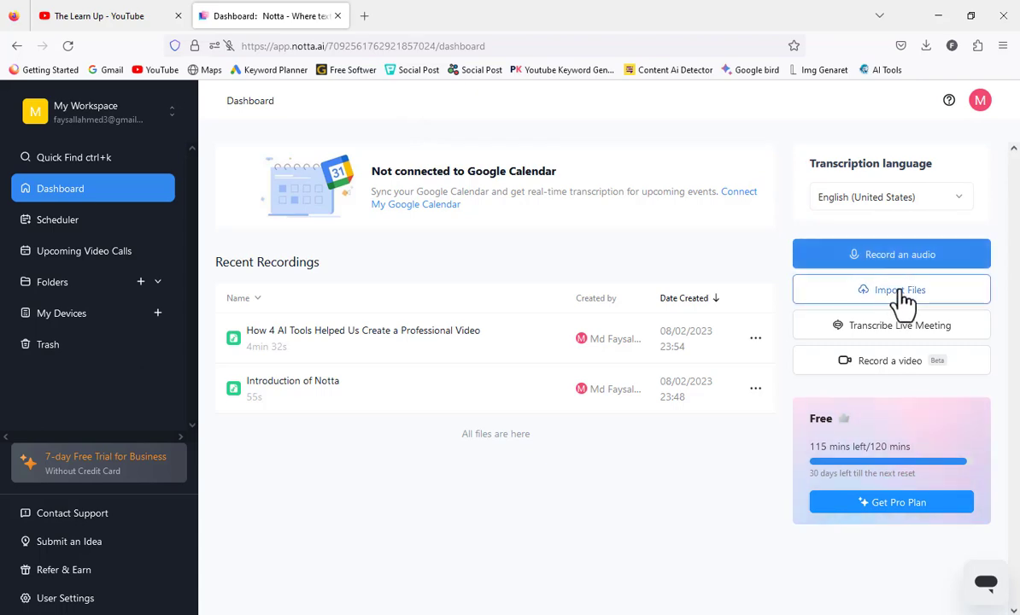
left_click(901, 292)
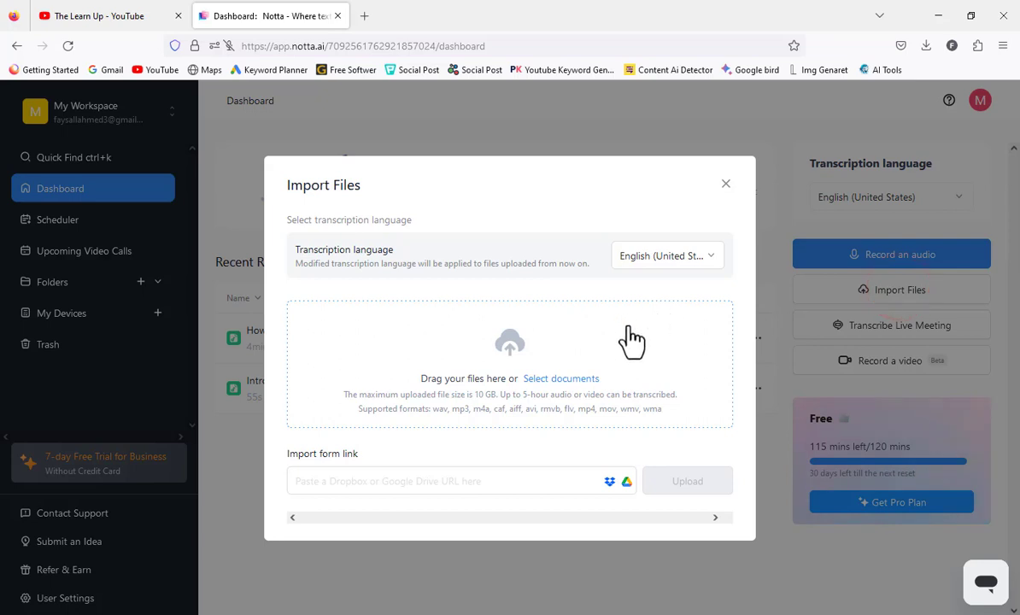
left_click(707, 255)
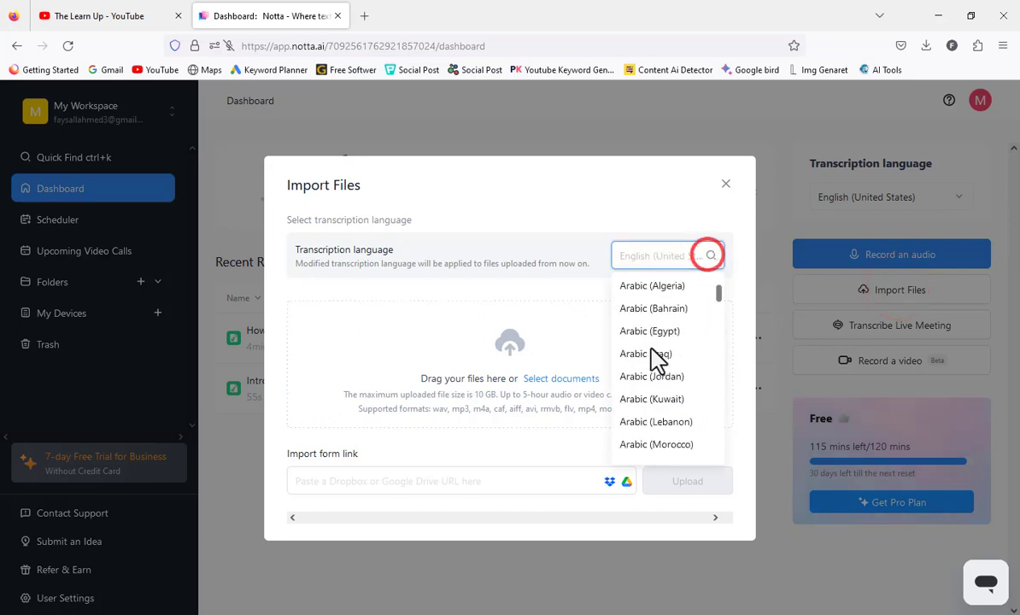
left_click(671, 254)
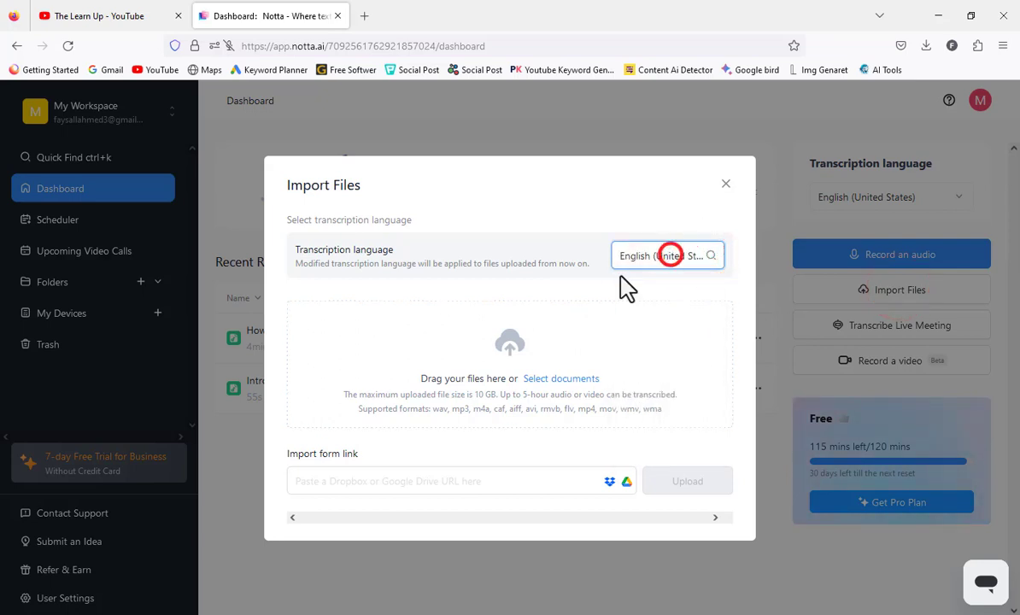
left_click(563, 380)
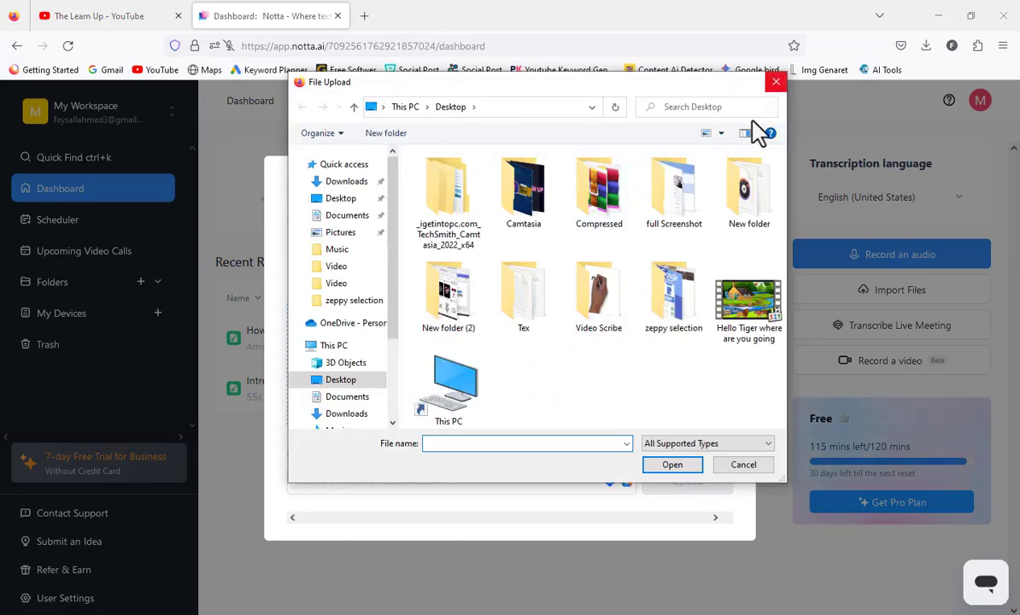
left_click(775, 89)
left_click_drag(362, 453, 288, 461)
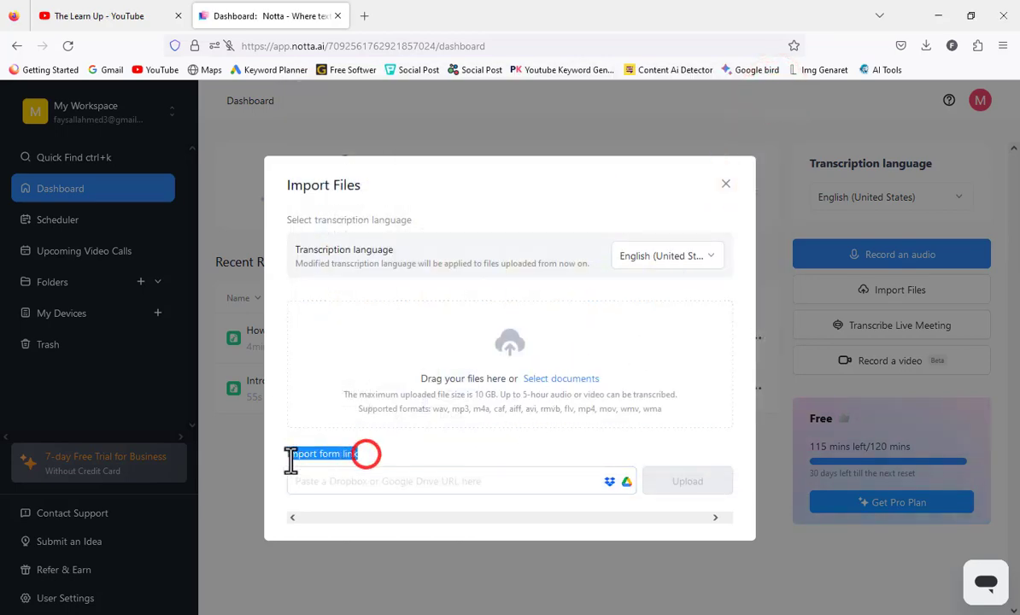
left_click(376, 484)
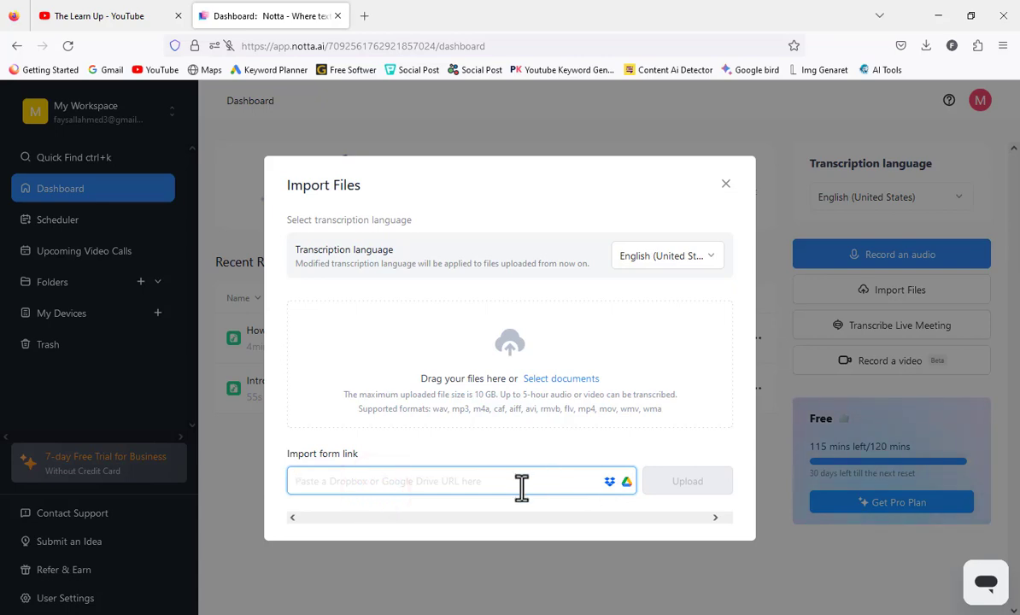
left_click(725, 184)
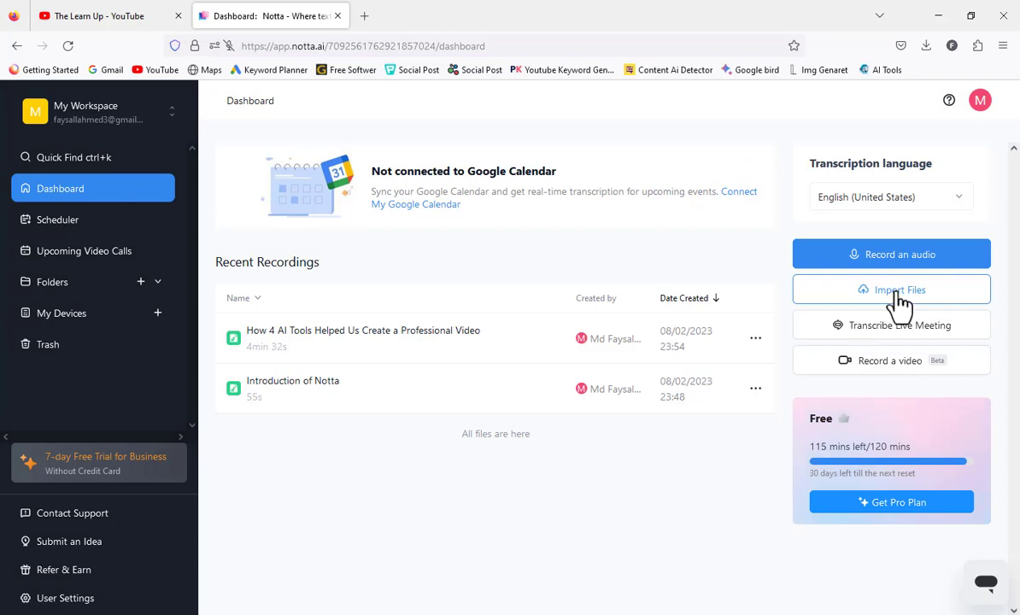
left_click(899, 331)
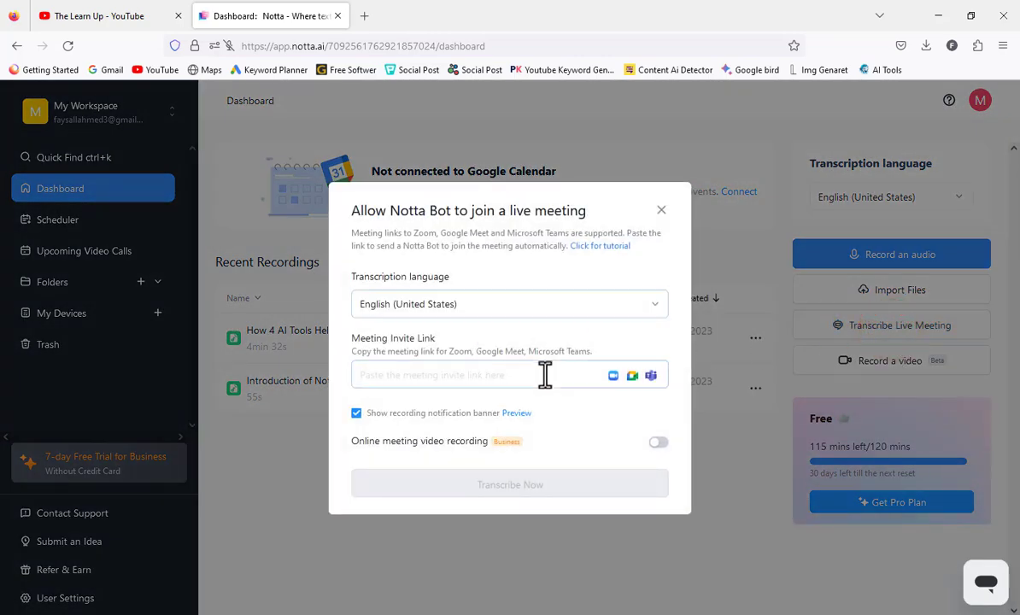
left_click(588, 305)
left_click(588, 305)
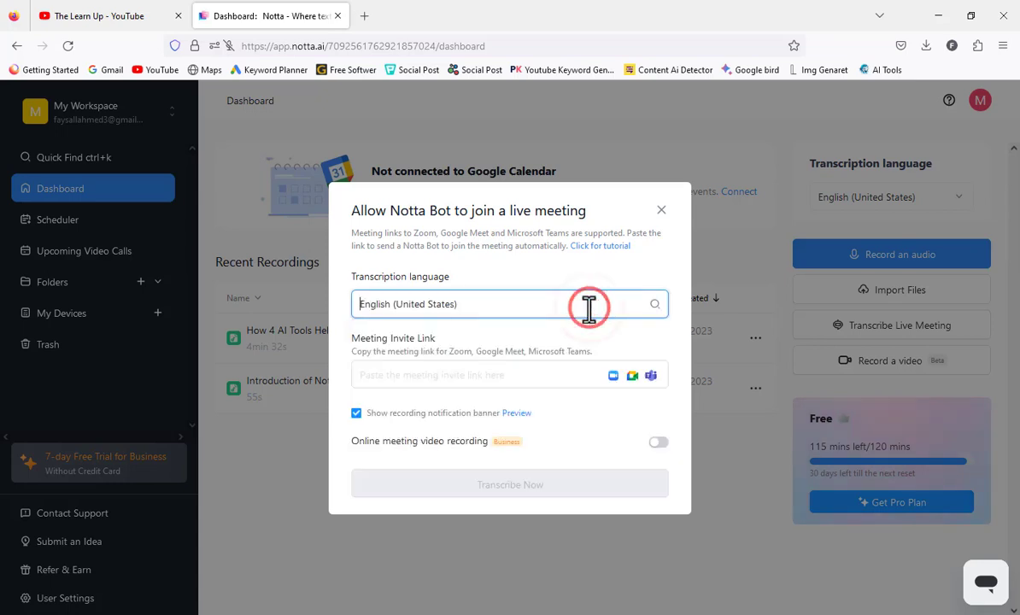
left_click(521, 377)
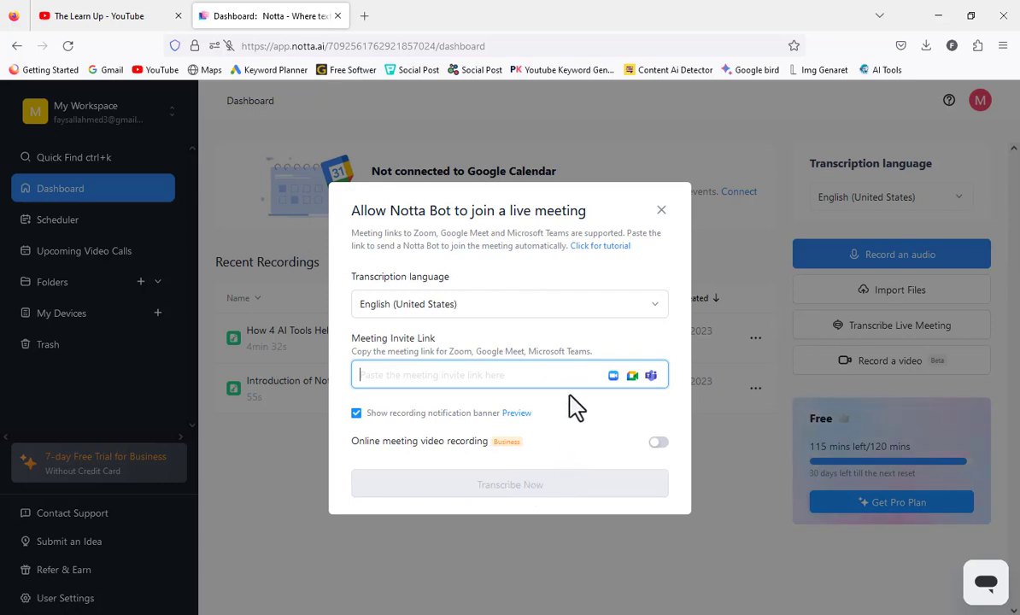
Close the 'Allow Notta Bot' invitation and bring up the Import Files dialog
left_click(662, 211)
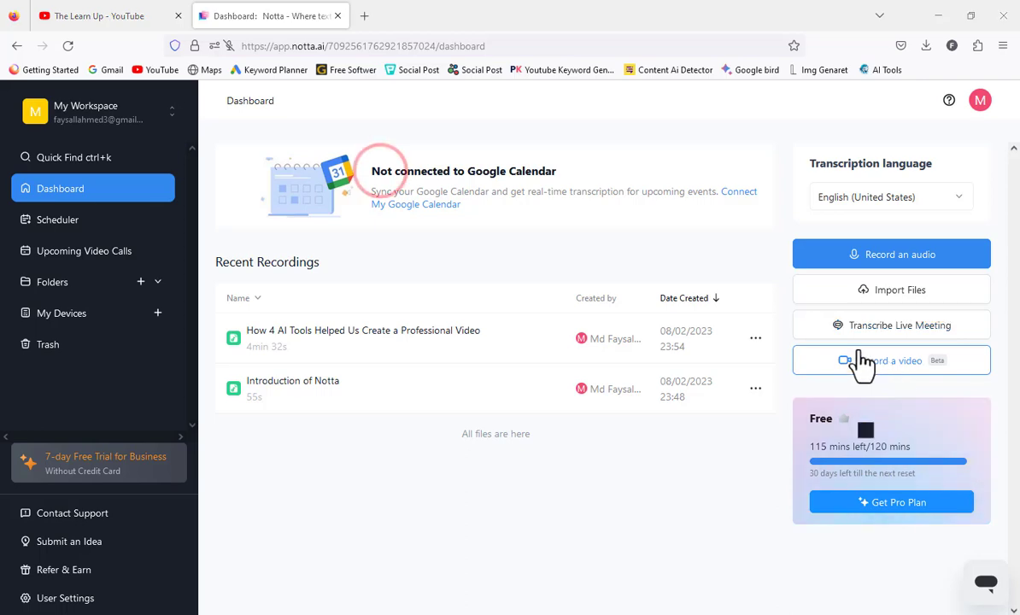
left_click(898, 289)
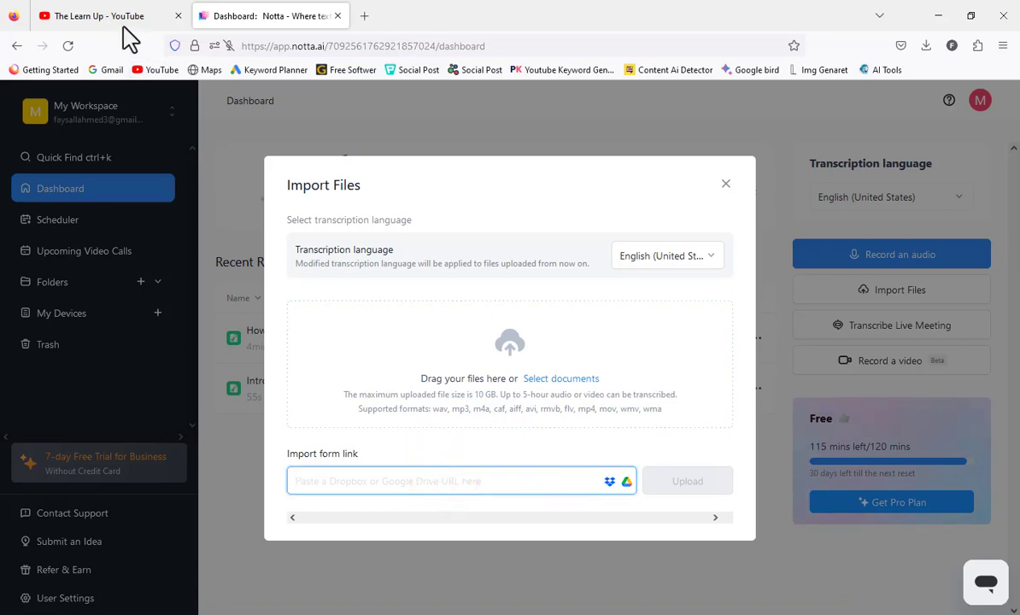
Open the How to Remove Photo Background YouTube video, pause it, and copy its URL
left_click(121, 19)
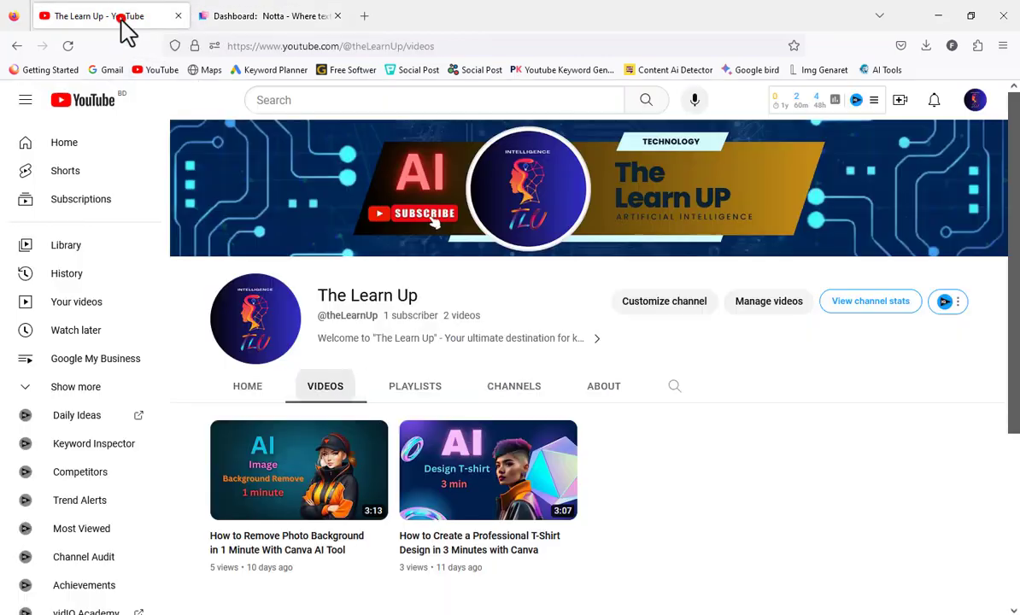
left_click(322, 481)
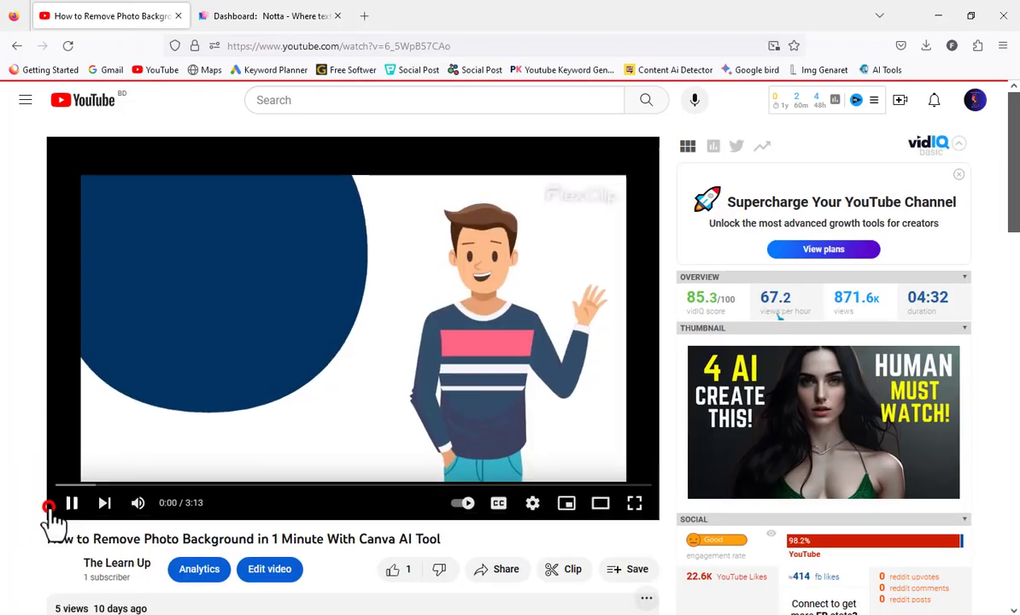
left_click(49, 508)
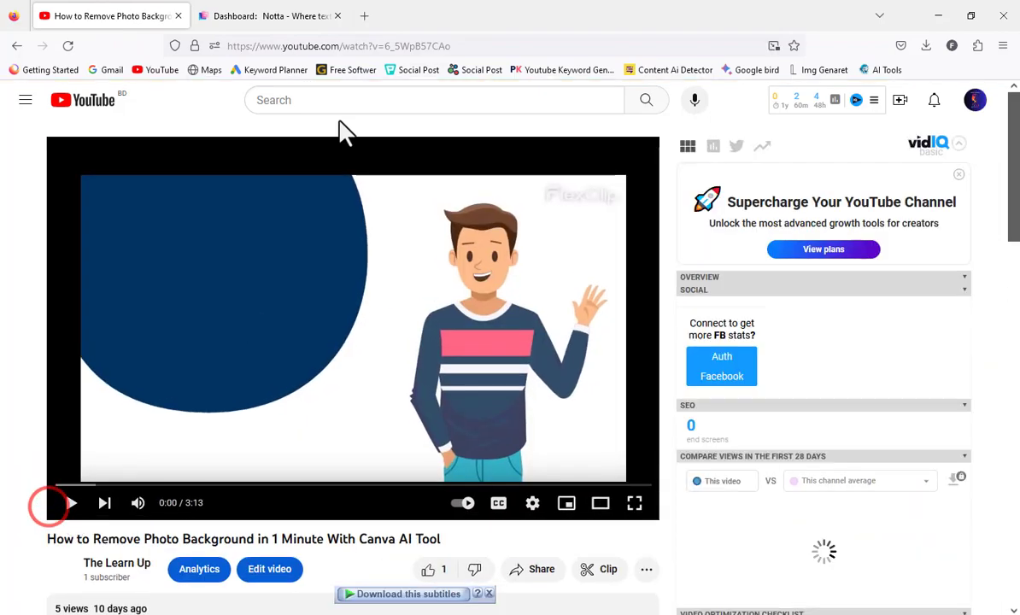
left_click(458, 45)
key("ctrl+c")
Paste the video link into Notta's import field, upload it, and close the dialog
left_click(265, 17)
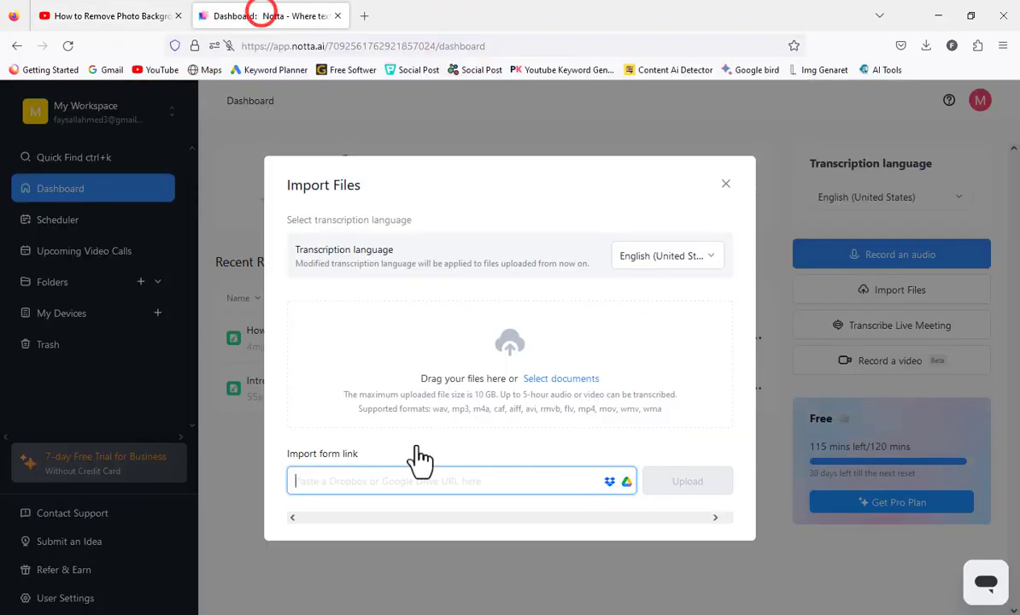
left_click(405, 481)
key("ctrl+v")
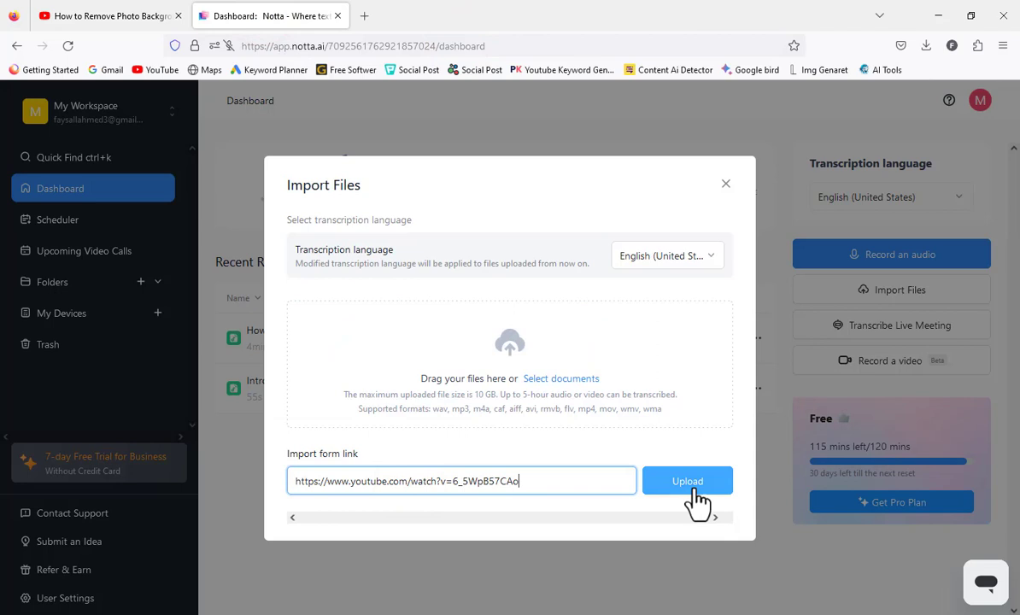
left_click(694, 502)
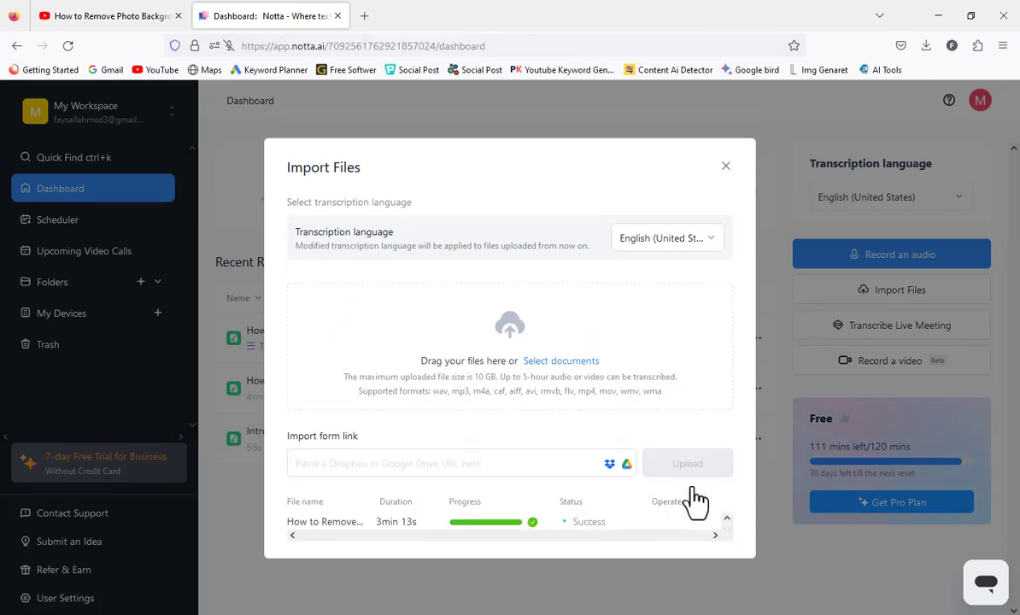
left_click(725, 167)
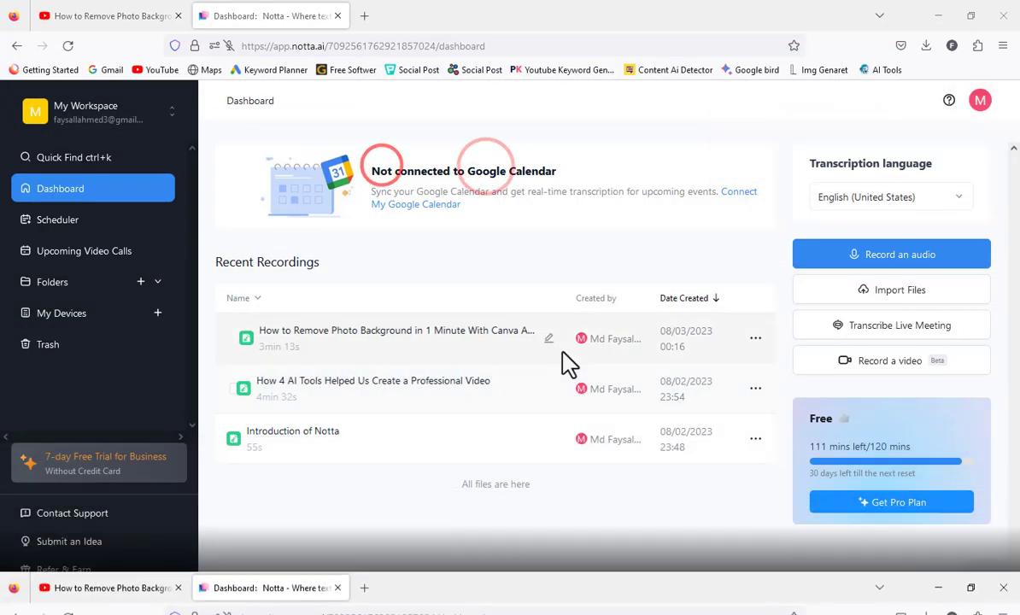
Open the imported video's transcript and scroll through its timestamped Speaker 1 paragraphs
left_click(458, 336)
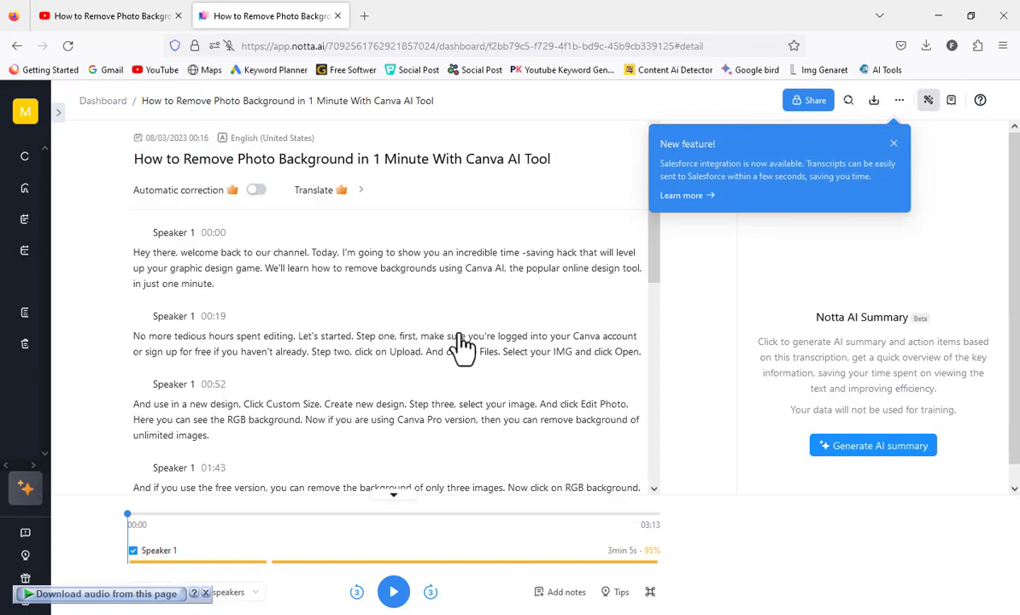
mouse_move(355, 333)
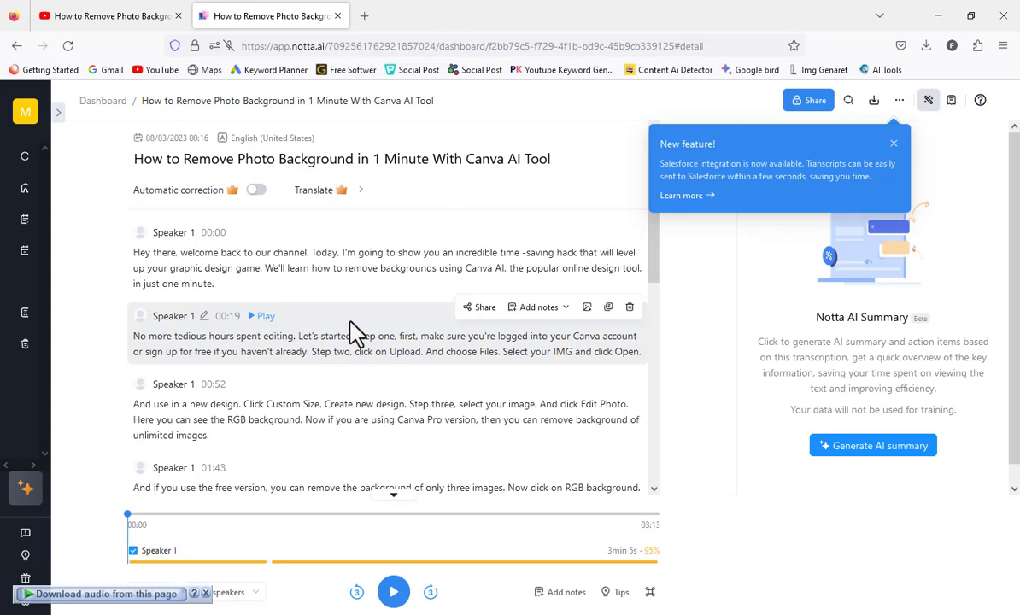
scroll(269, 326, "down", 2)
scroll(277, 334, "down", 5)
scroll(348, 352, "up", 5)
scroll(349, 353, "up", 2)
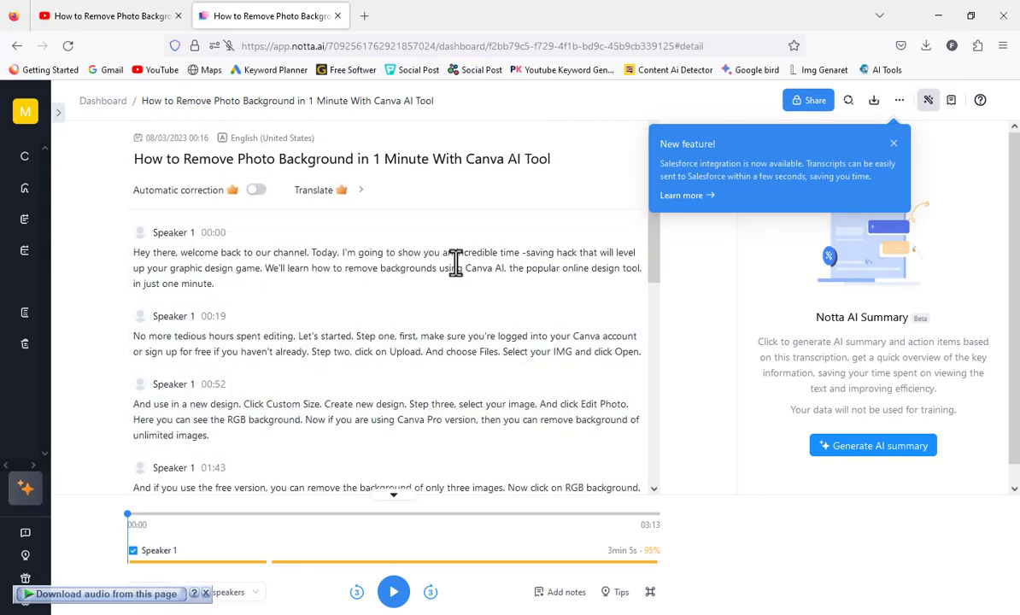
left_click(249, 258)
scroll(319, 353, "down", 2)
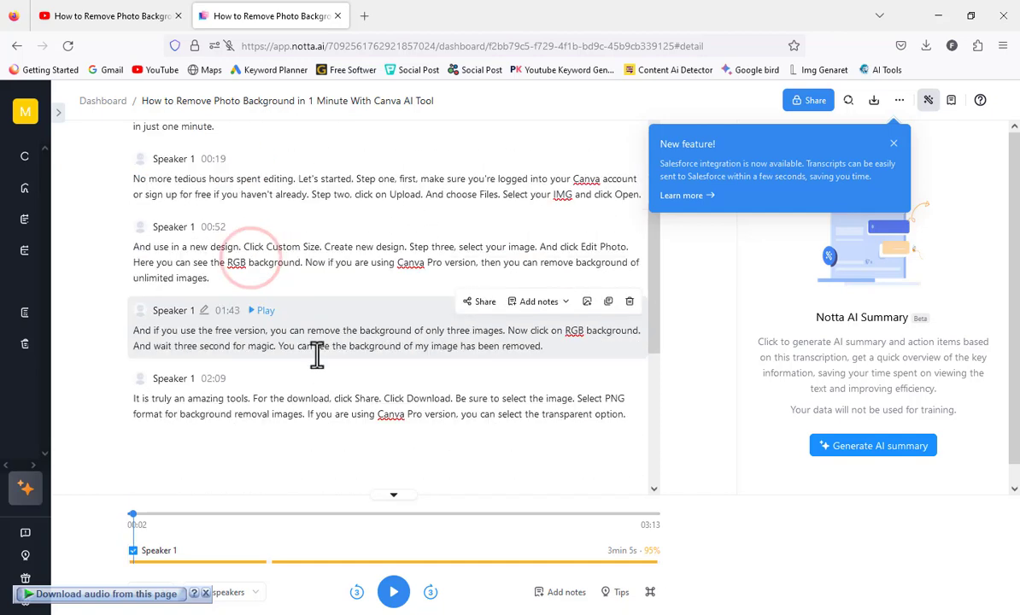
scroll(329, 294, "up", 2)
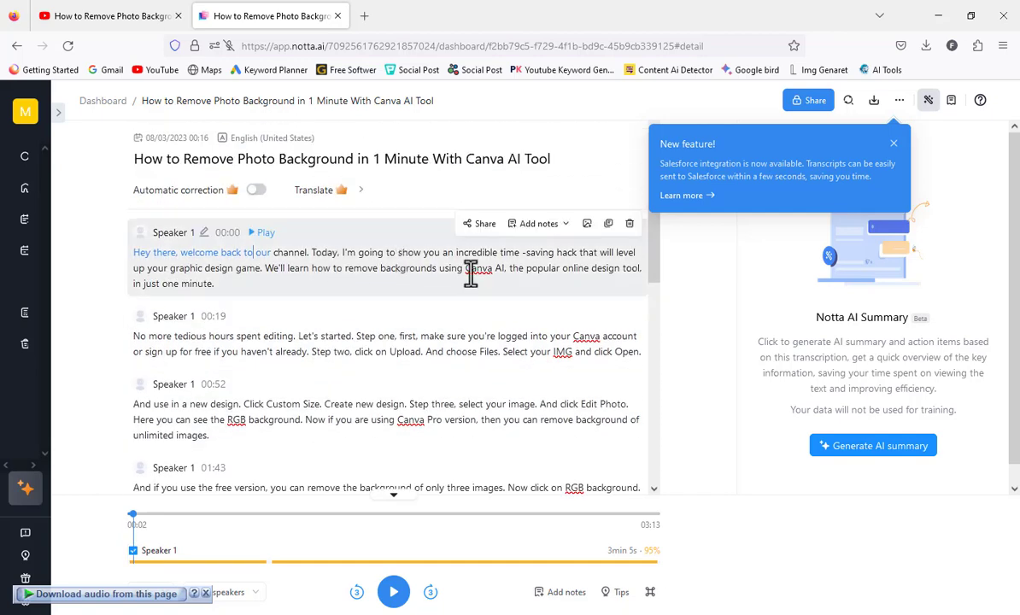
Copy the transcript's first paragraph and paste it into Notepad
left_click(608, 223)
key("alt+Tab")
left_click(299, 339)
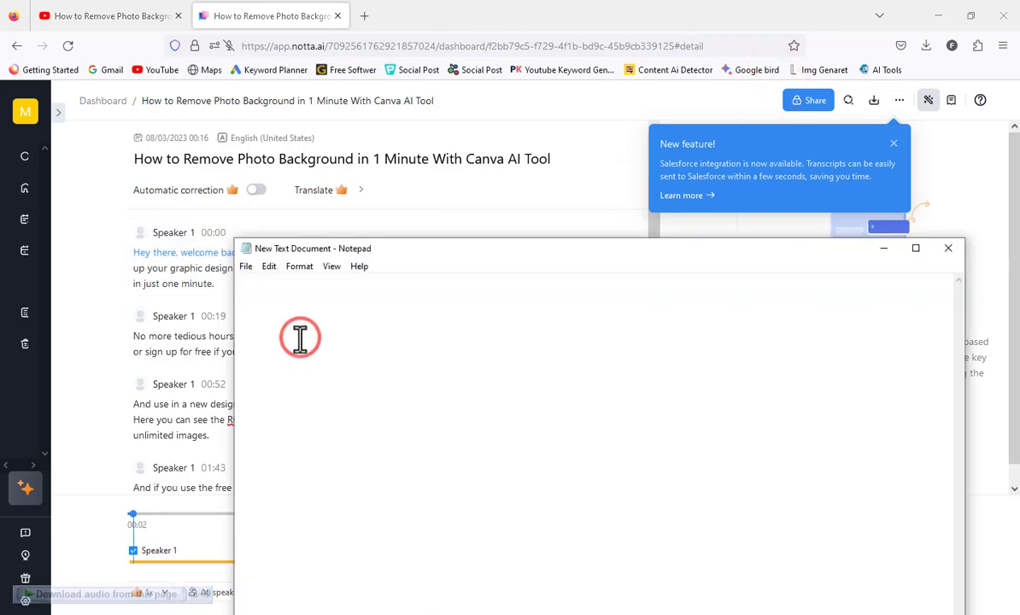
key("ctrl+v")
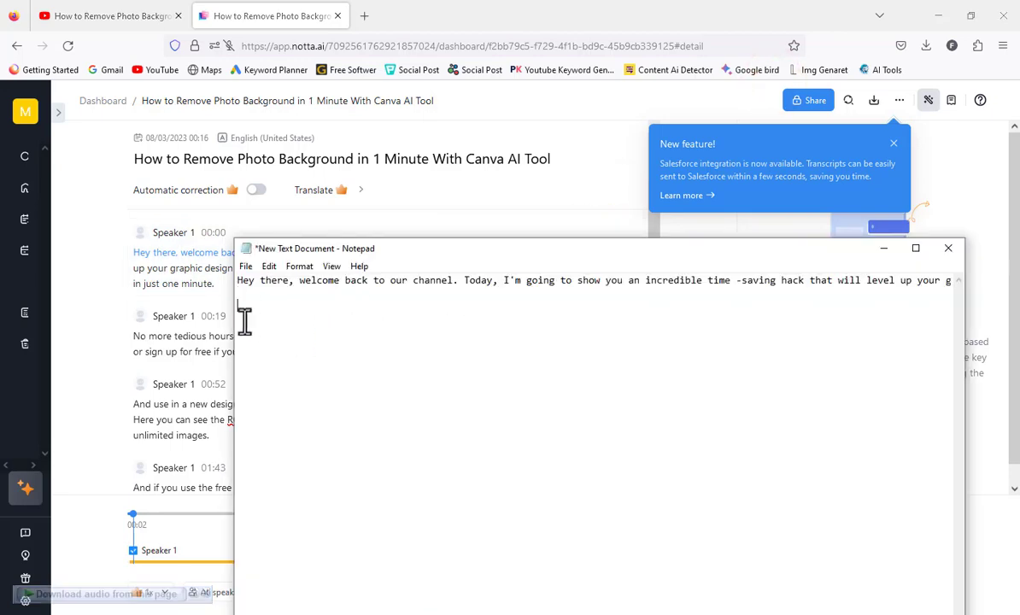
Copy the second transcript paragraph and paste it below the first in Notepad
left_click(104, 336)
left_click(607, 310)
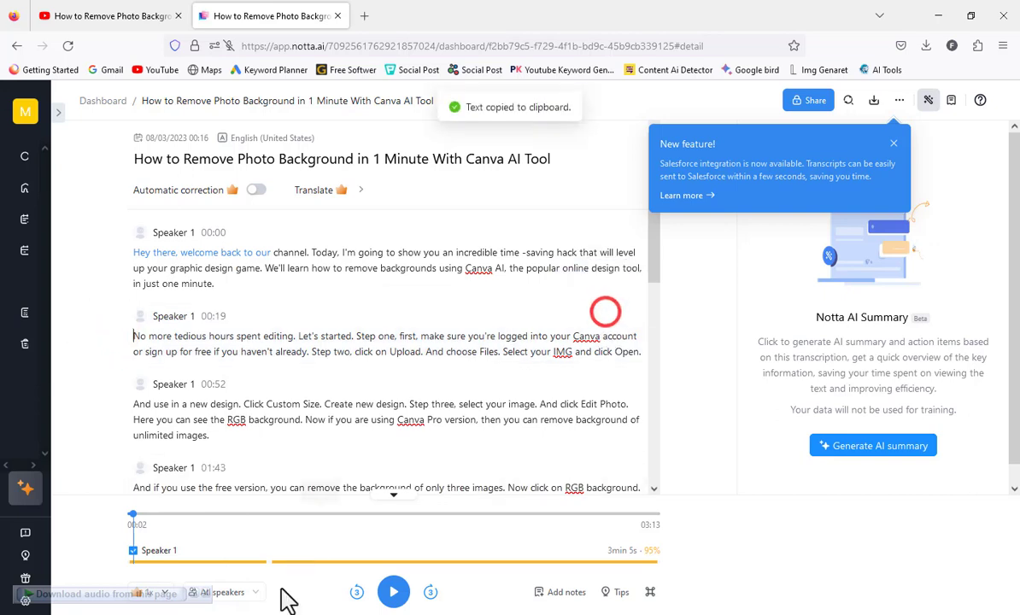
left_click(484, 612)
key("ctrl+v")
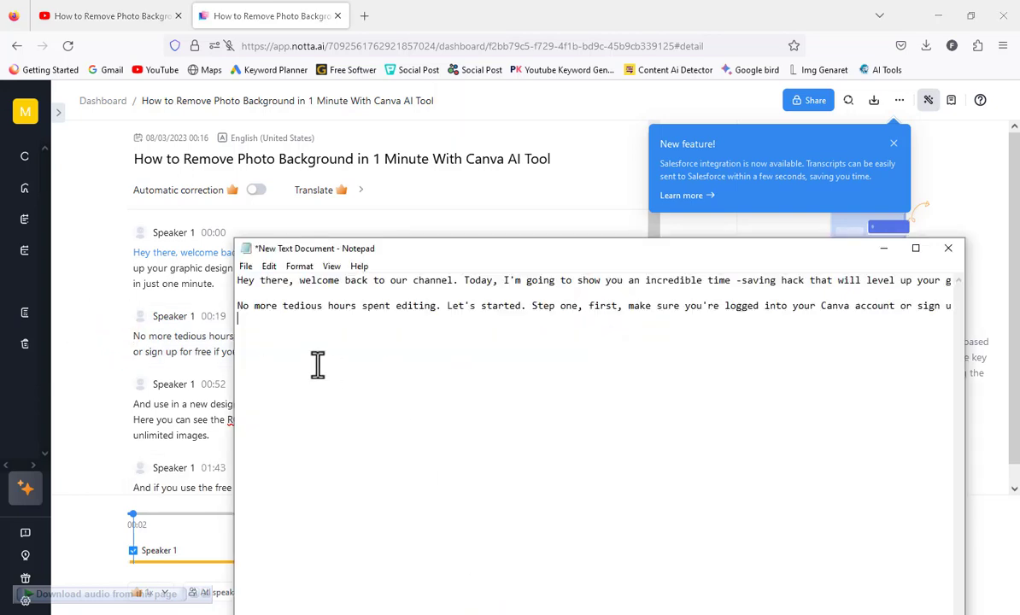